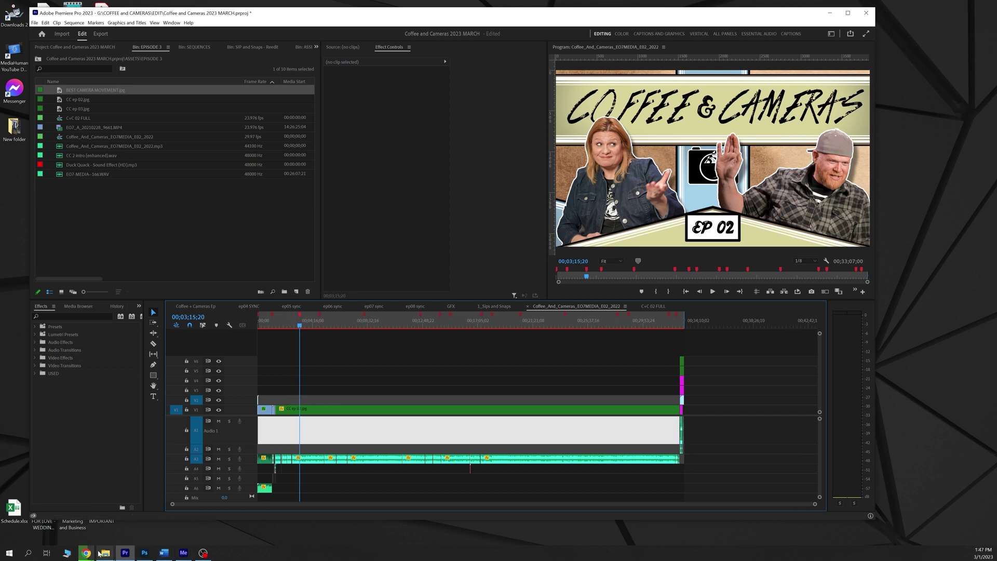
- Review the chapter timestamp lines in the YouTube Studio description, then return to Premiere Pro
mouse_move(86, 552)
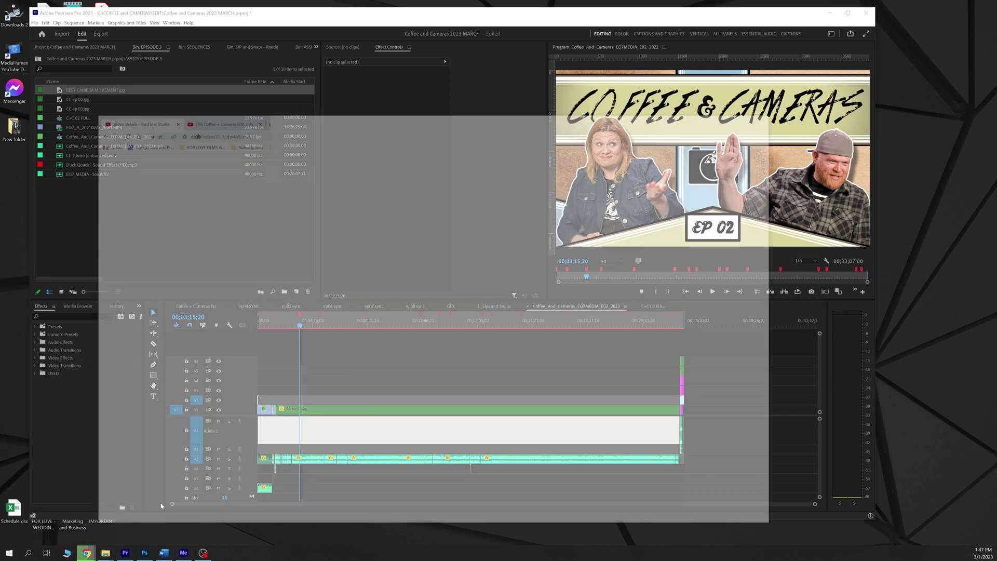
click(161, 506)
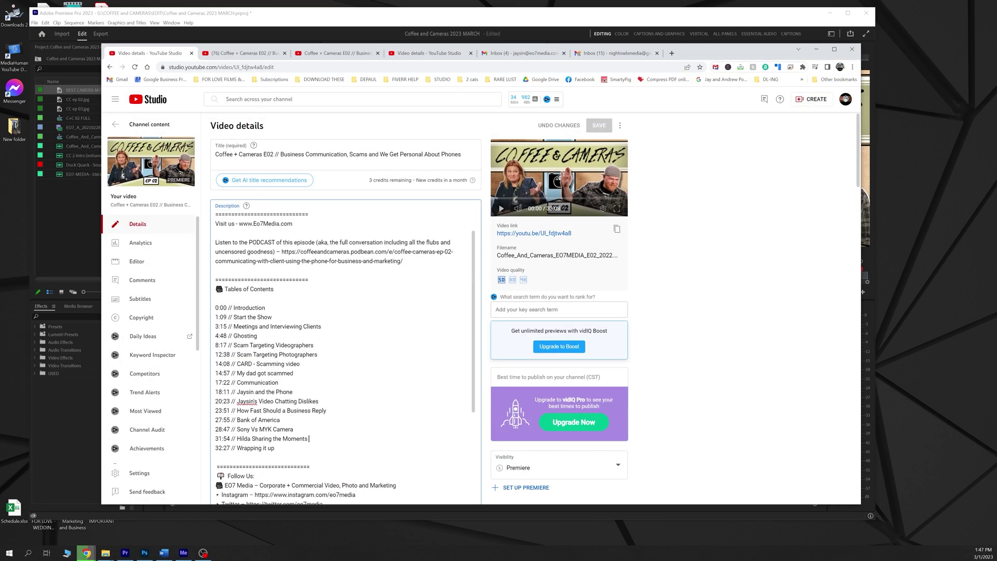
drag(303, 425, 219, 313)
drag(254, 225, 245, 16)
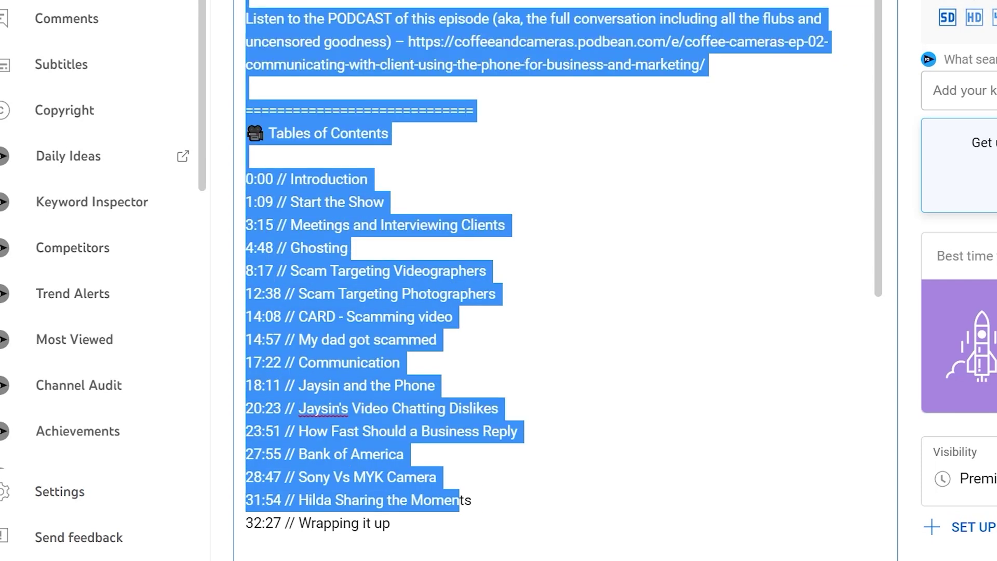
click(348, 248)
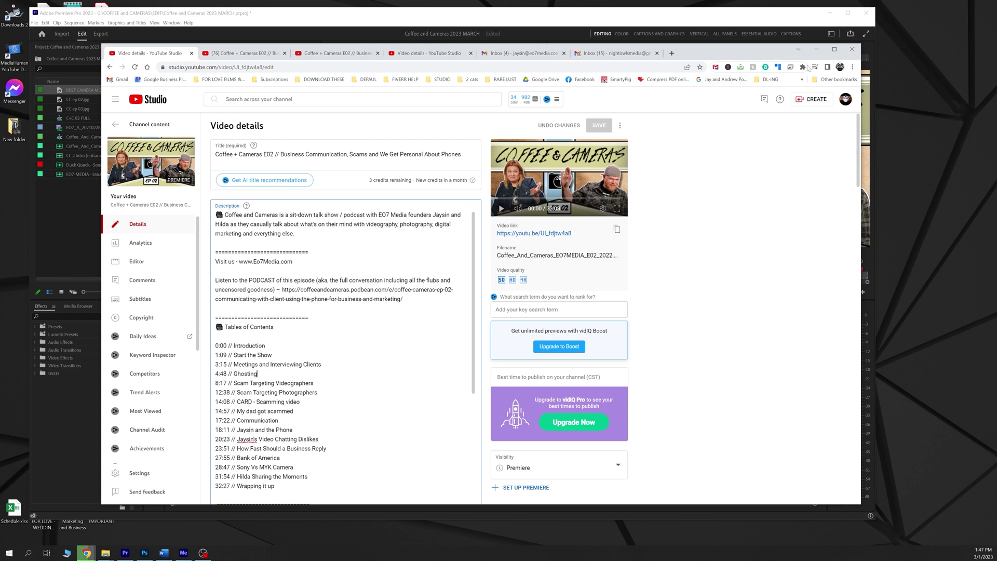
click(816, 49)
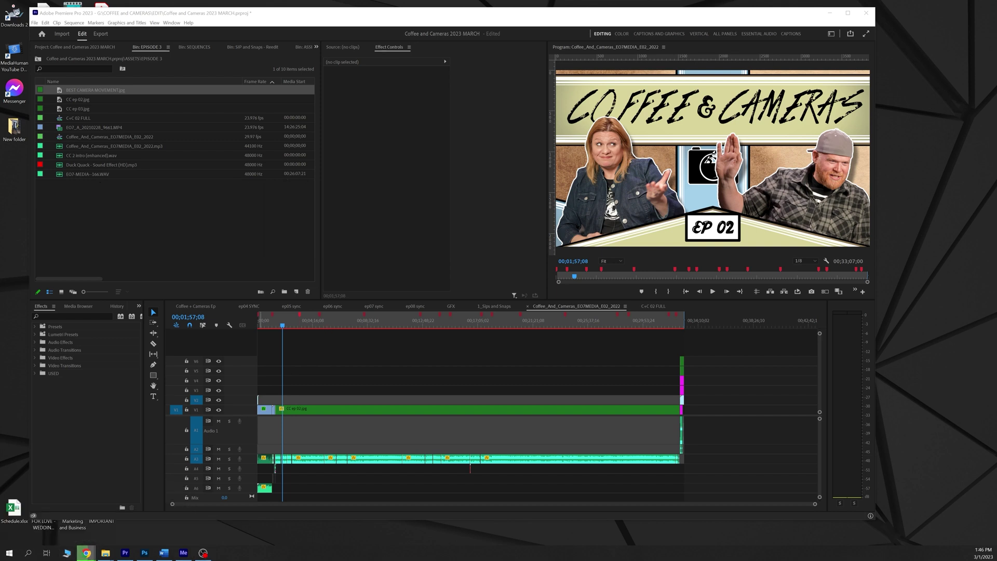
- Recheck the Tables of Contents timestamps and move the playhead to the 00;03;15;20 chapter marker
click(86, 552)
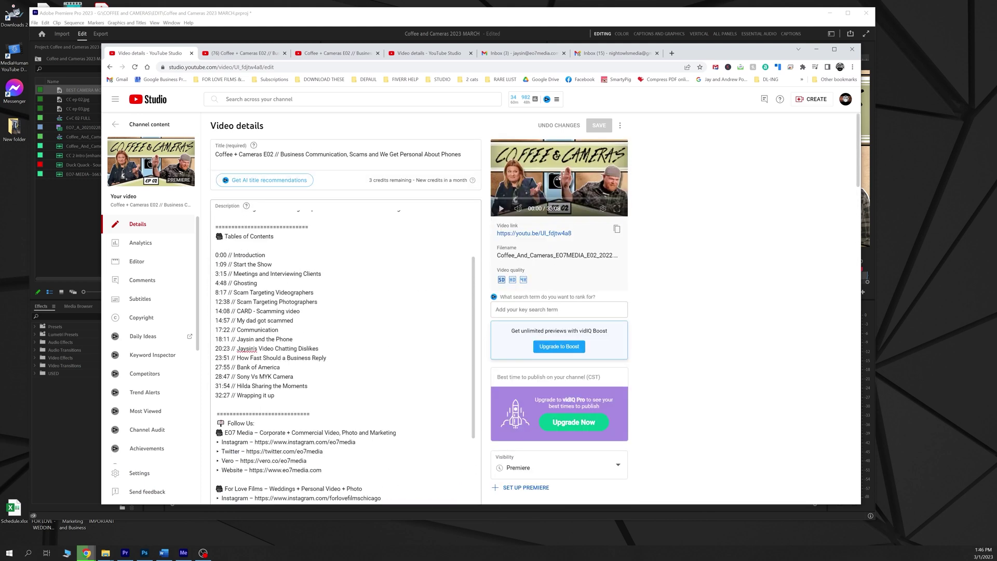
key(ctrl+a)
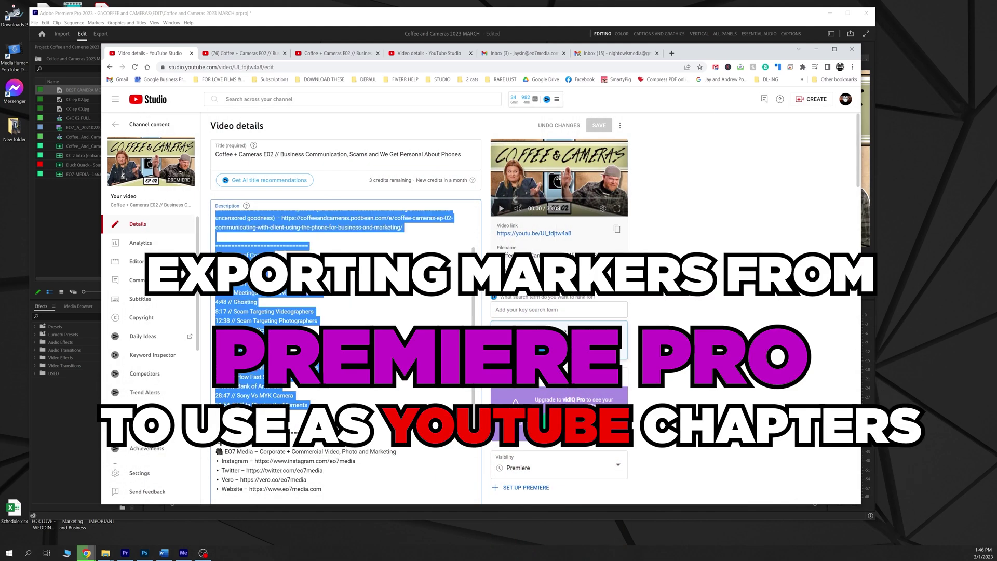
drag(308, 434, 215, 283)
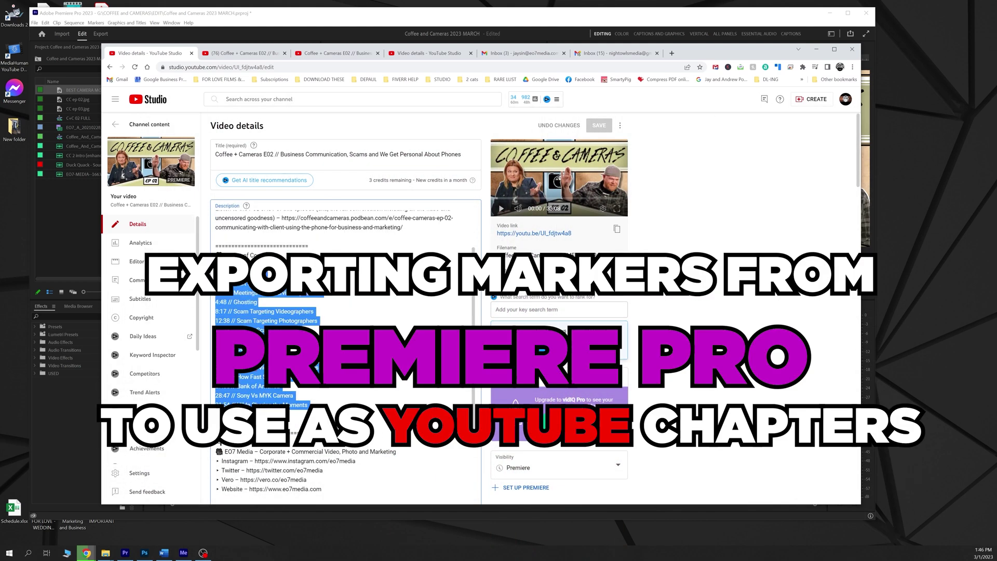
click(310, 404)
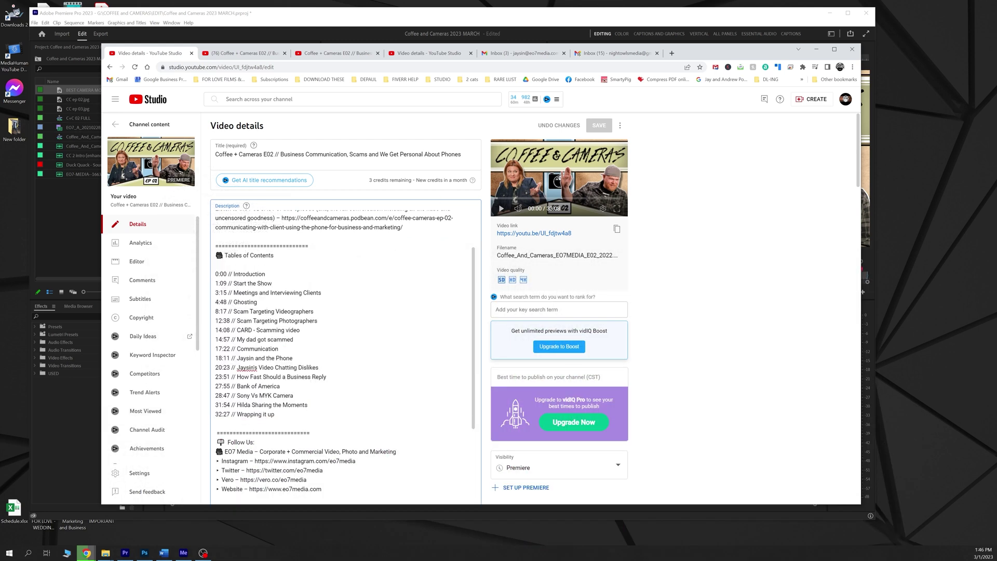
click(817, 50)
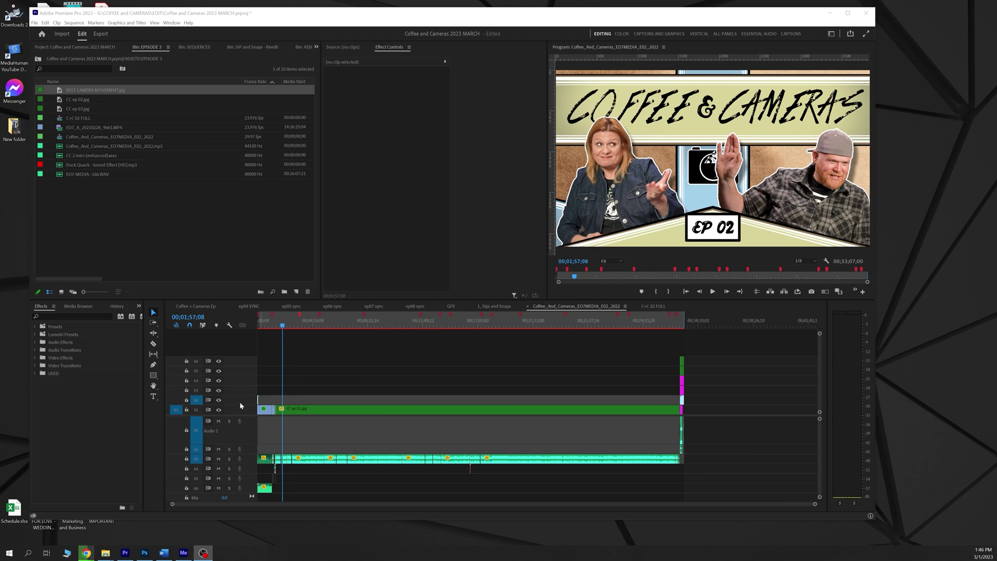
click(291, 326)
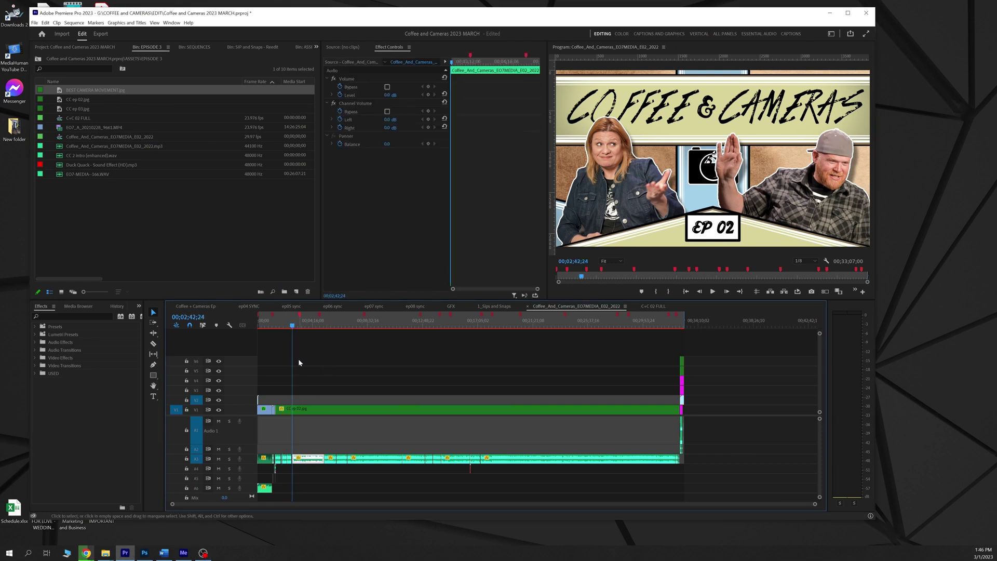
click(300, 326)
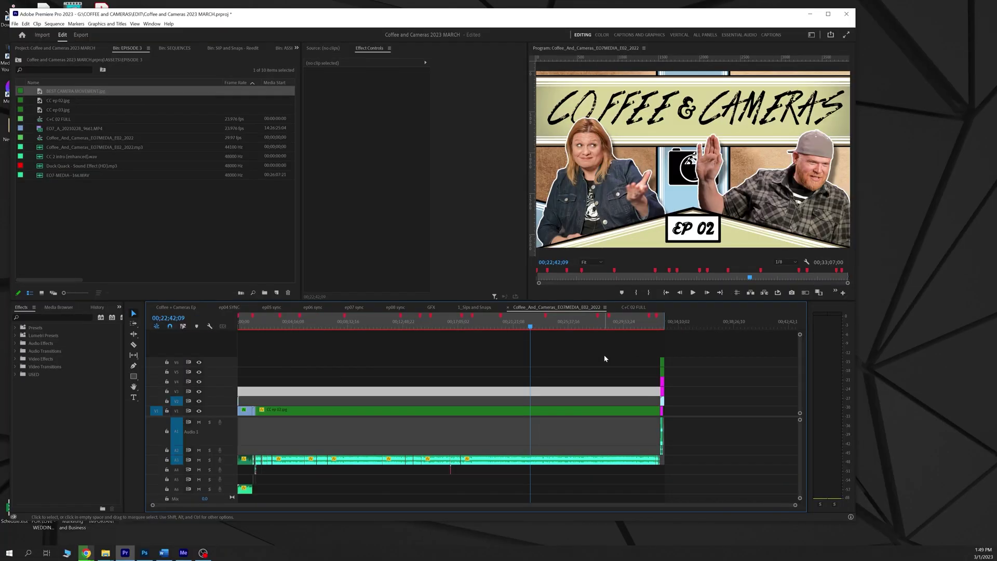
- Return the playhead to 00;00;00;00 after checking the first frame, then open the File menu
key(Home)
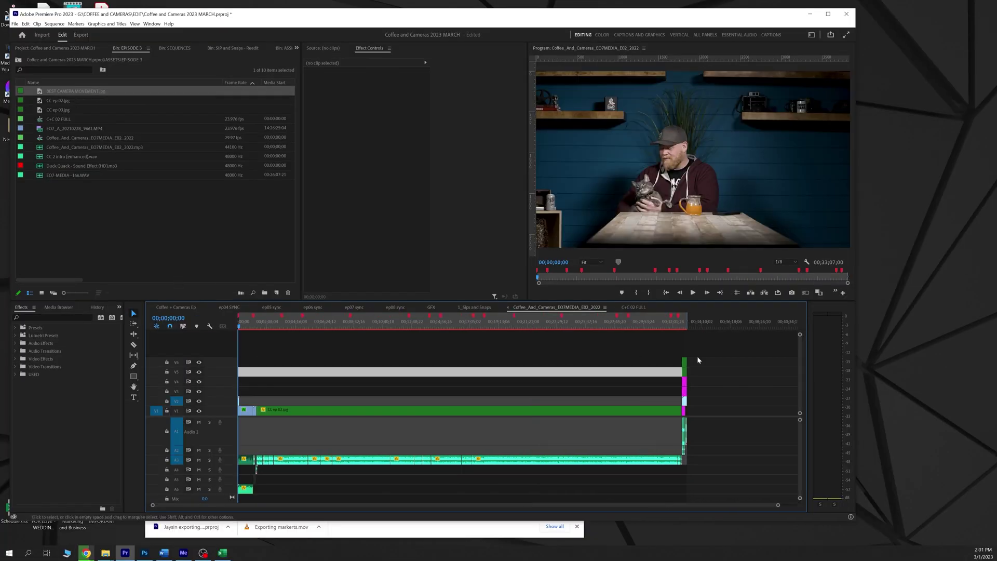
drag(777, 506, 456, 506)
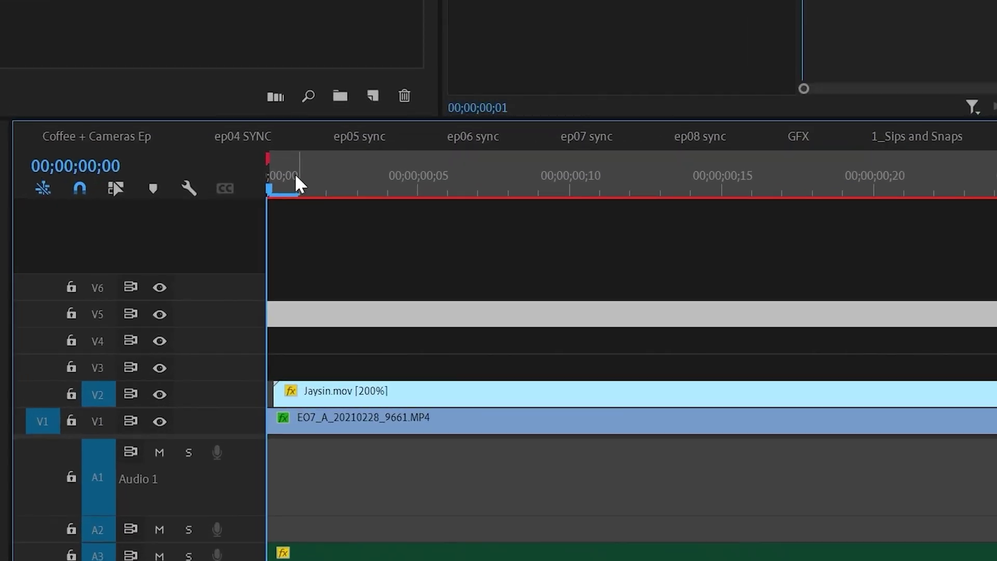
click(274, 243)
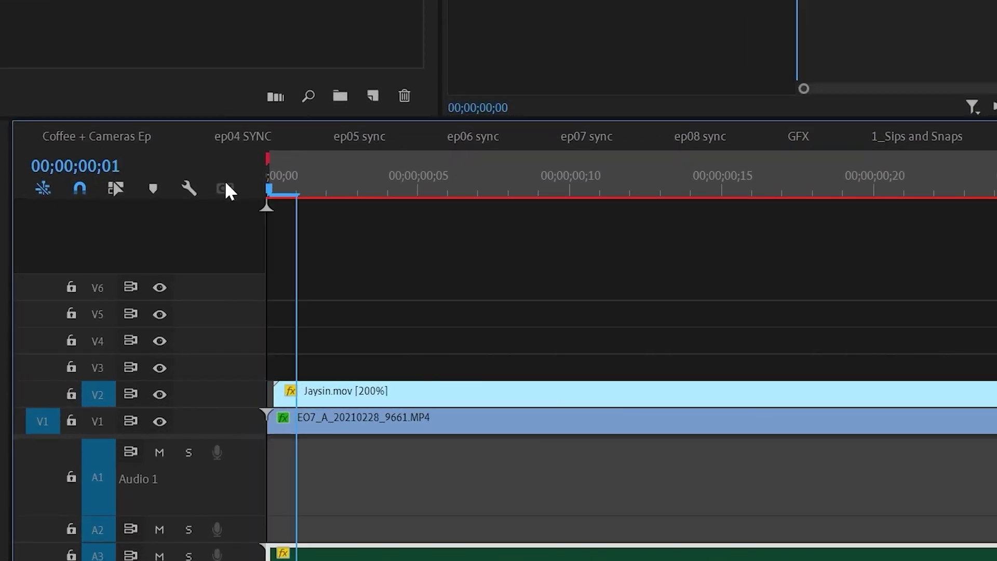
click(268, 160)
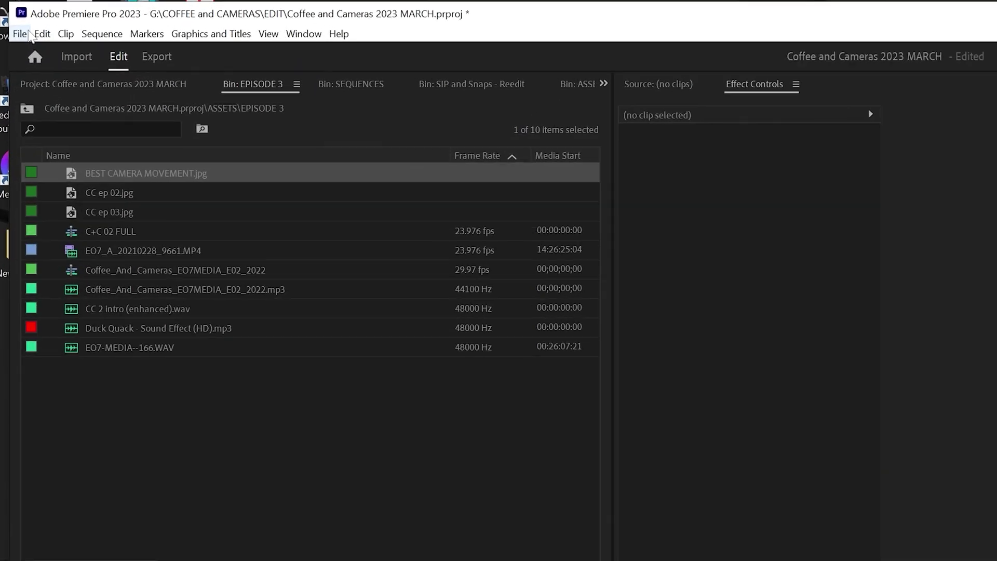
click(15, 24)
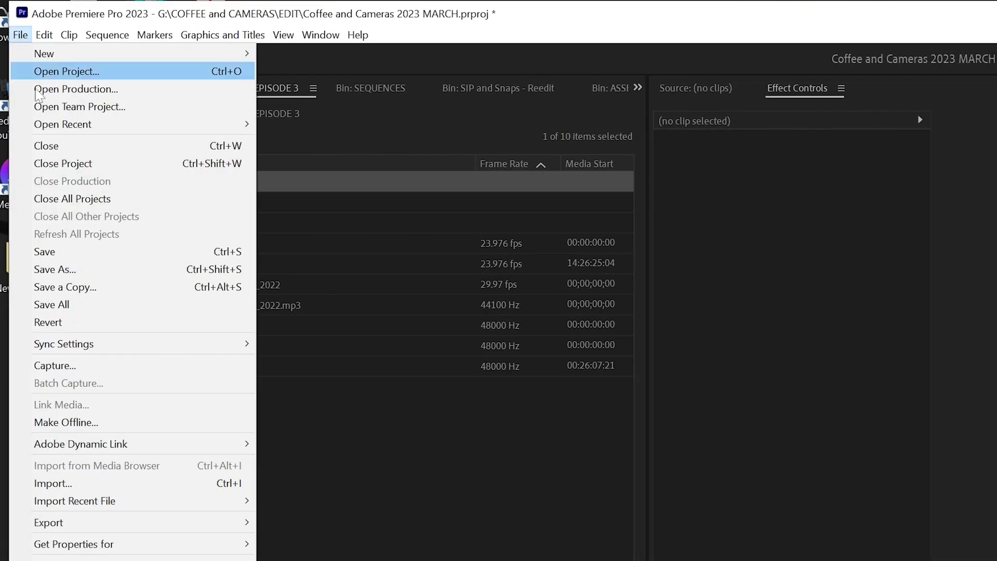
- Export the markers as CSV Coffee_And_Cameras_EO7MEDIA_E02_2022 to the Desktop and dismiss the success message
mouse_move(71, 373)
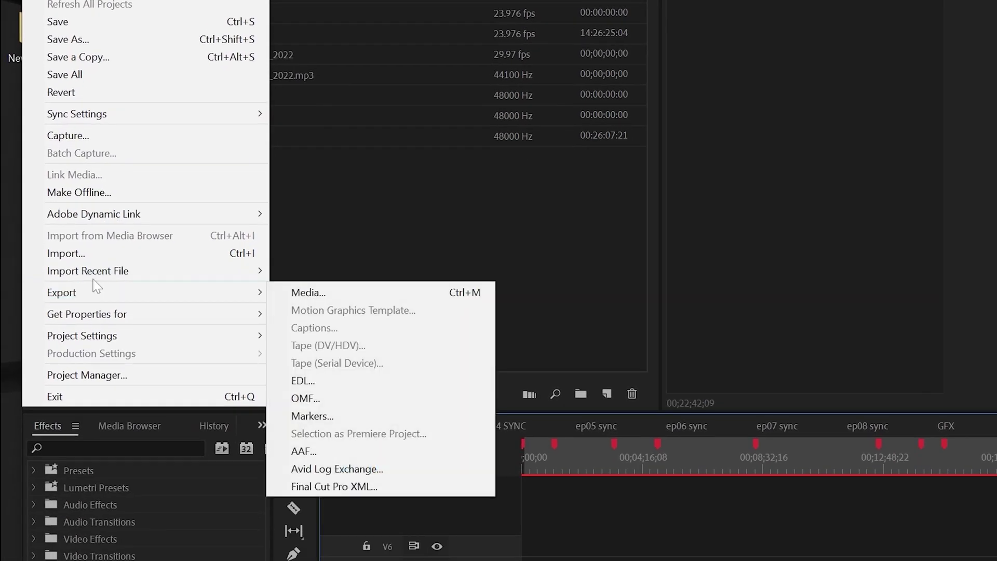
click(378, 418)
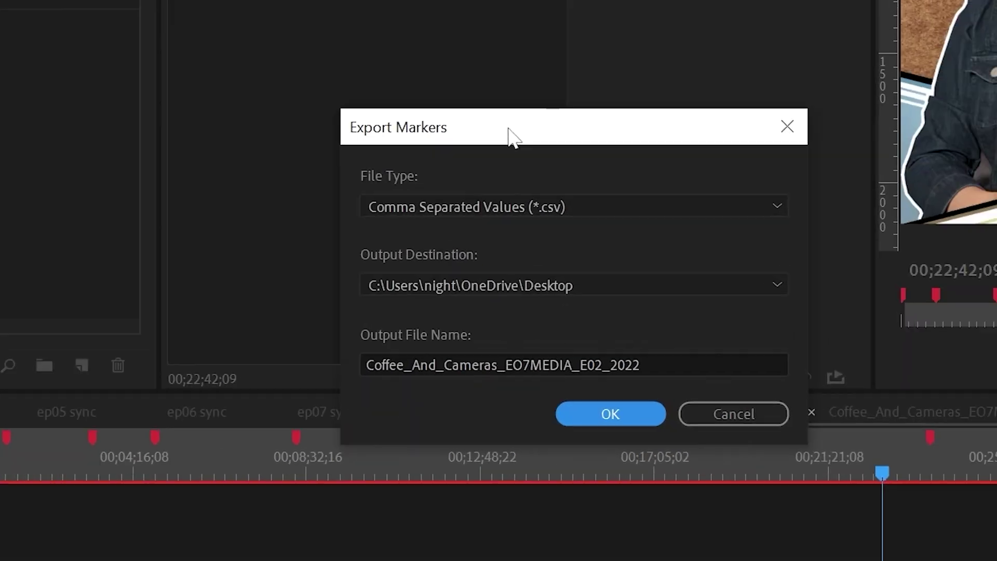
click(439, 188)
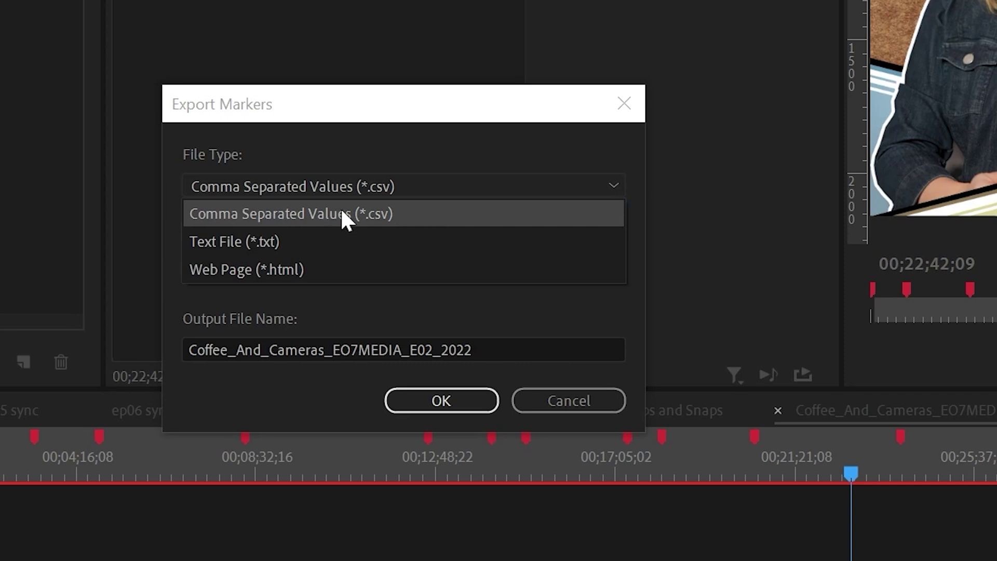
click(357, 209)
click(352, 267)
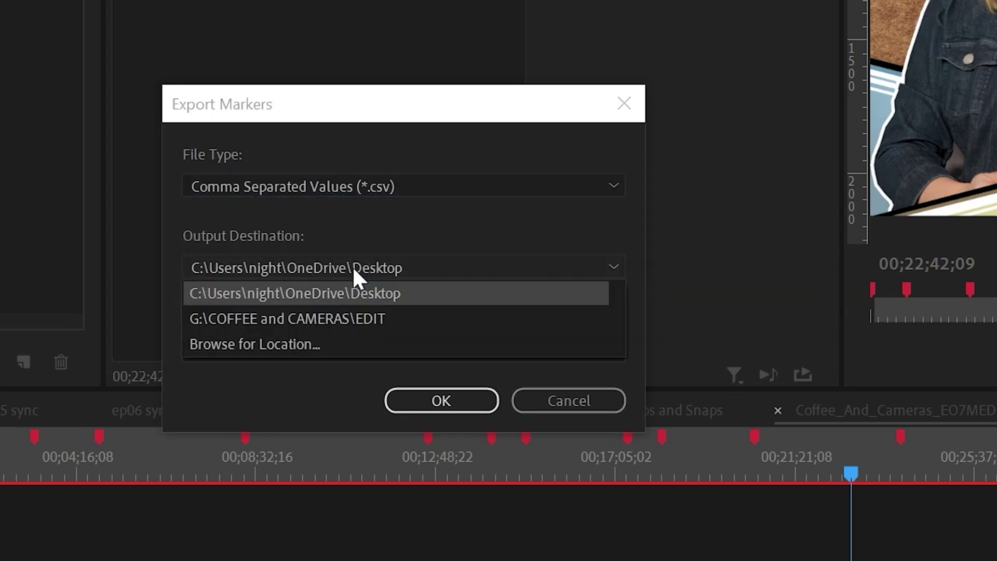
click(311, 344)
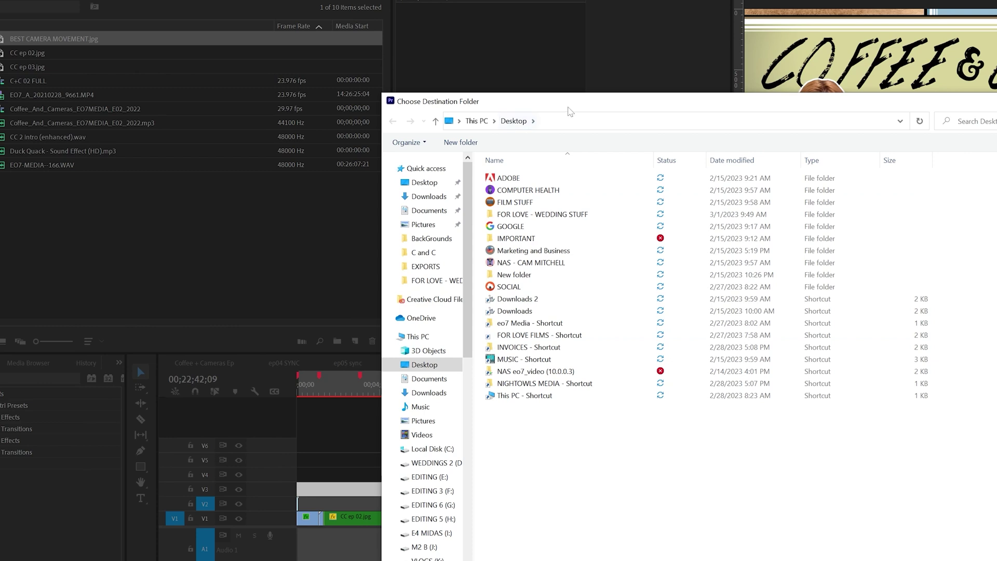
drag(569, 111, 342, 61)
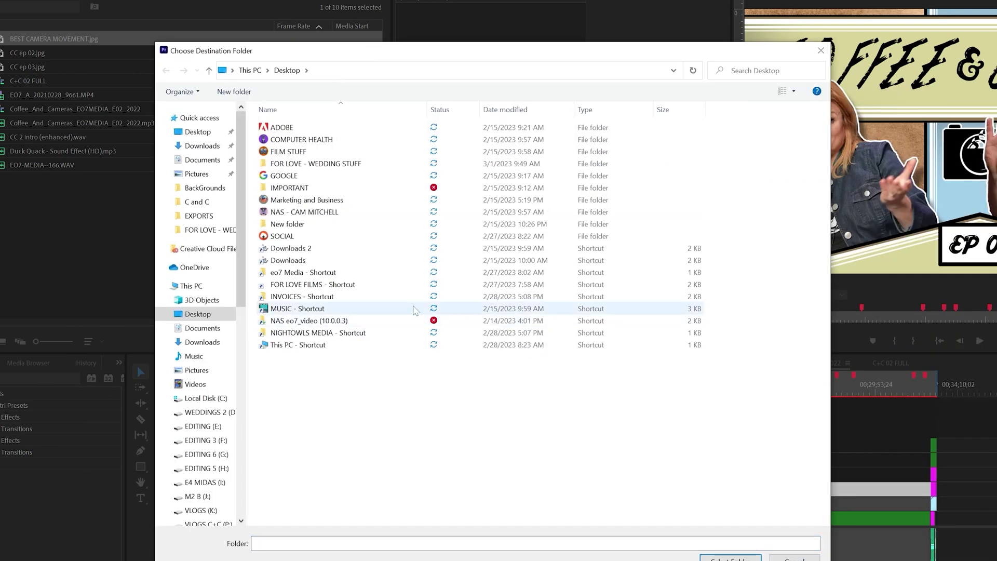
click(730, 557)
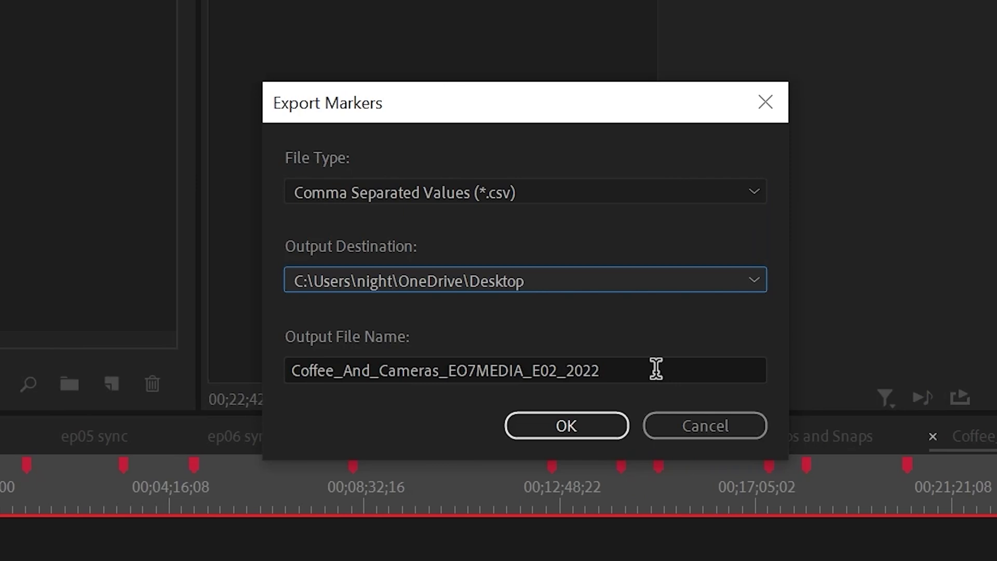
drag(656, 368, 289, 358)
click(575, 360)
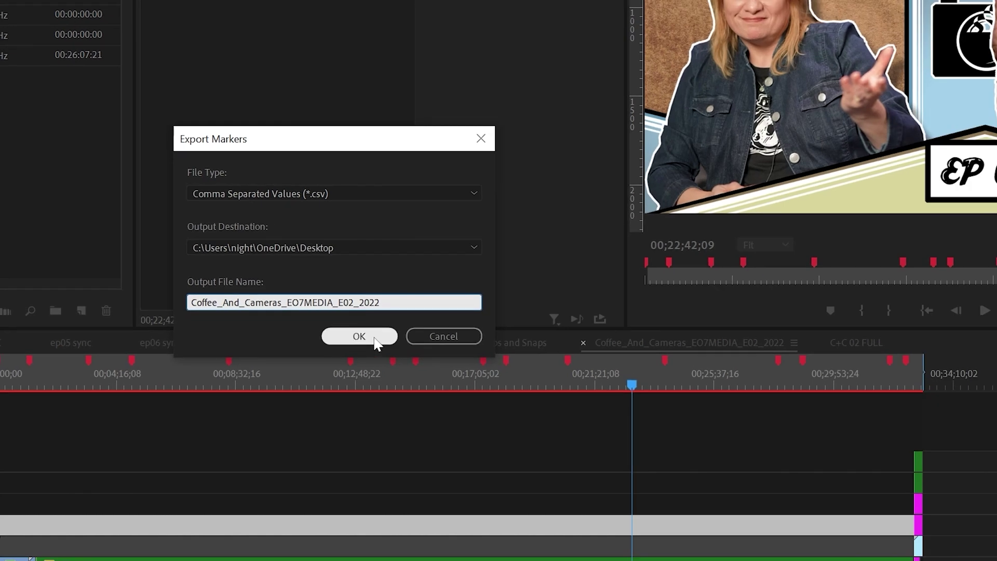
click(378, 339)
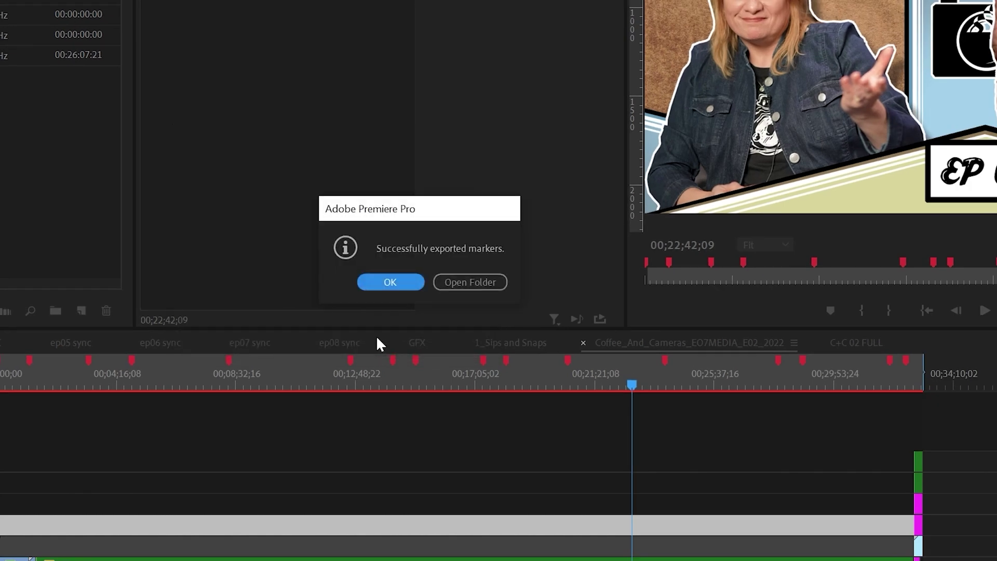
click(394, 281)
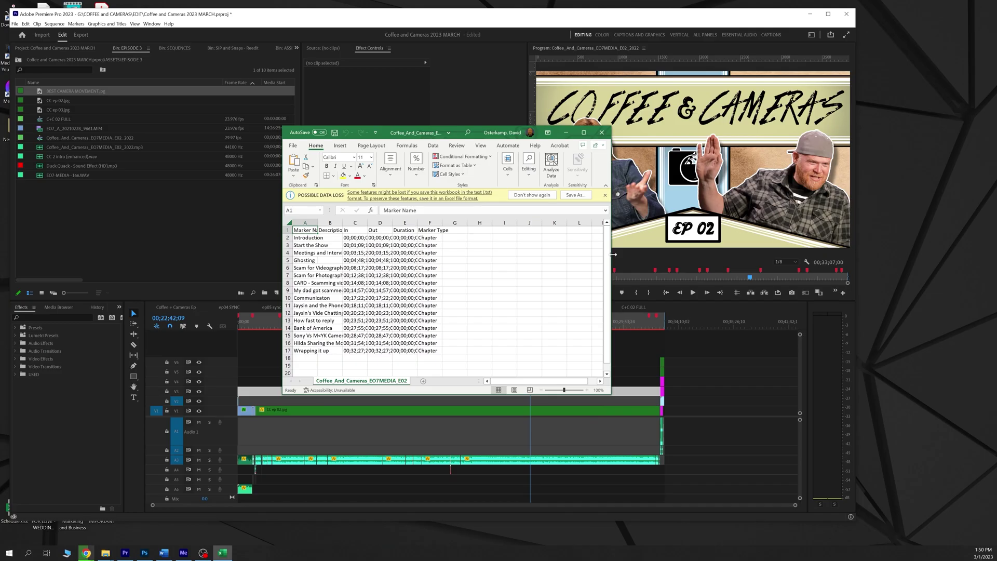
- Widen, move and heighten the Excel window so every marker row and column of the CSV shows
drag(613, 255, 730, 255)
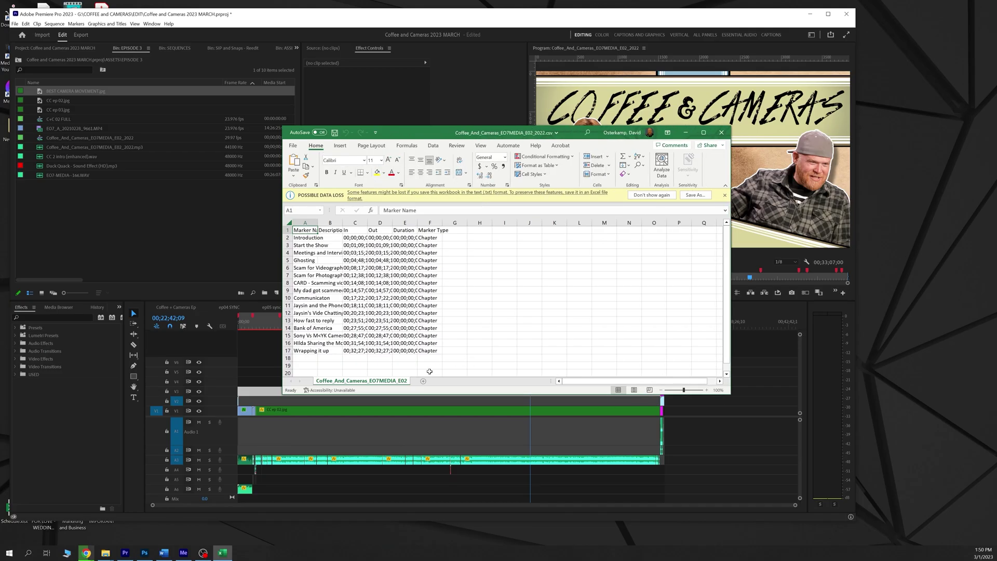
drag(391, 132, 318, 91)
drag(325, 353, 358, 473)
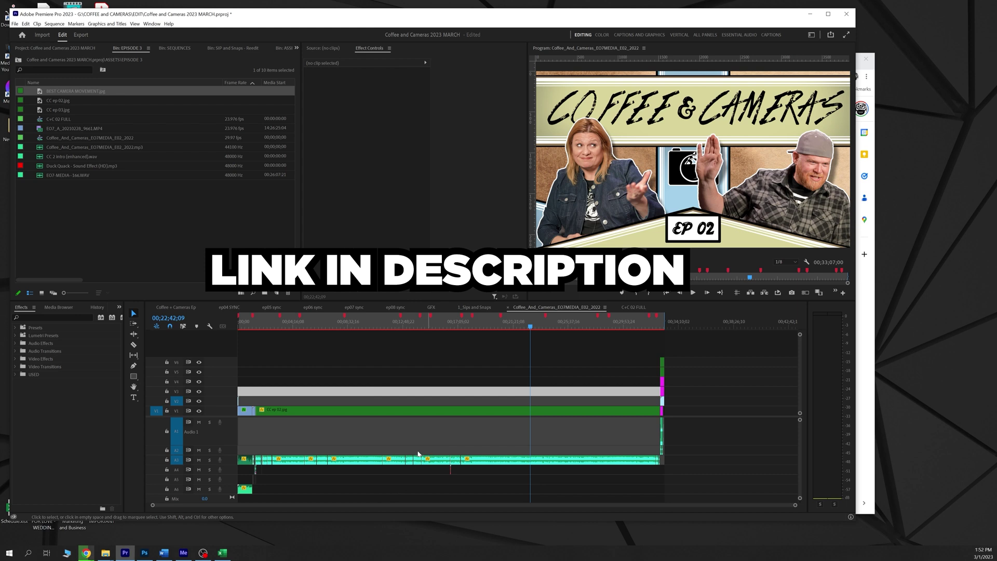
- Bring the Premiere Markers to Youtube Annotation spreadsheet forward, position it, and select row 16's marker name
mouse_move(86, 553)
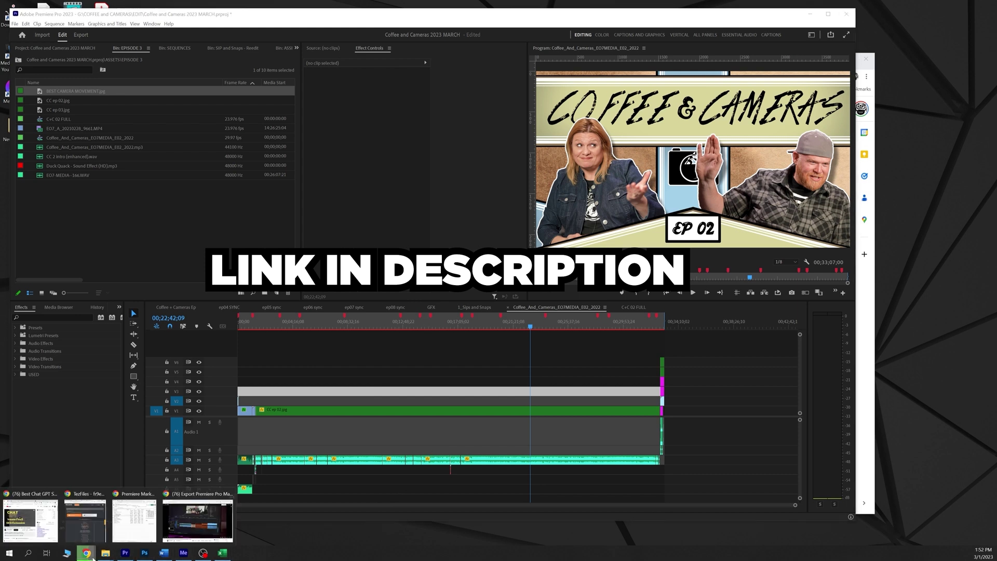
click(144, 526)
drag(792, 64, 790, 72)
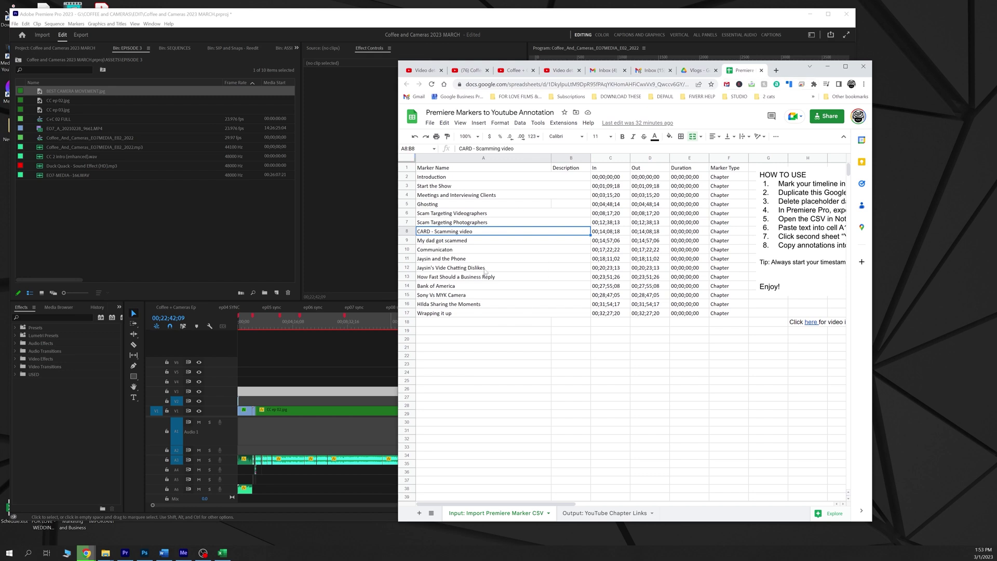
click(522, 303)
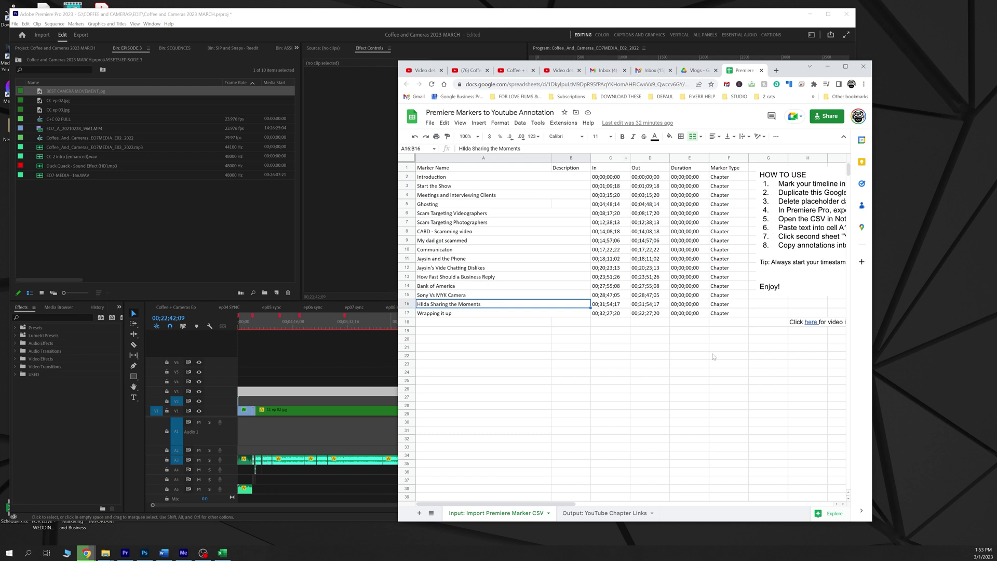
drag(787, 71, 784, 72)
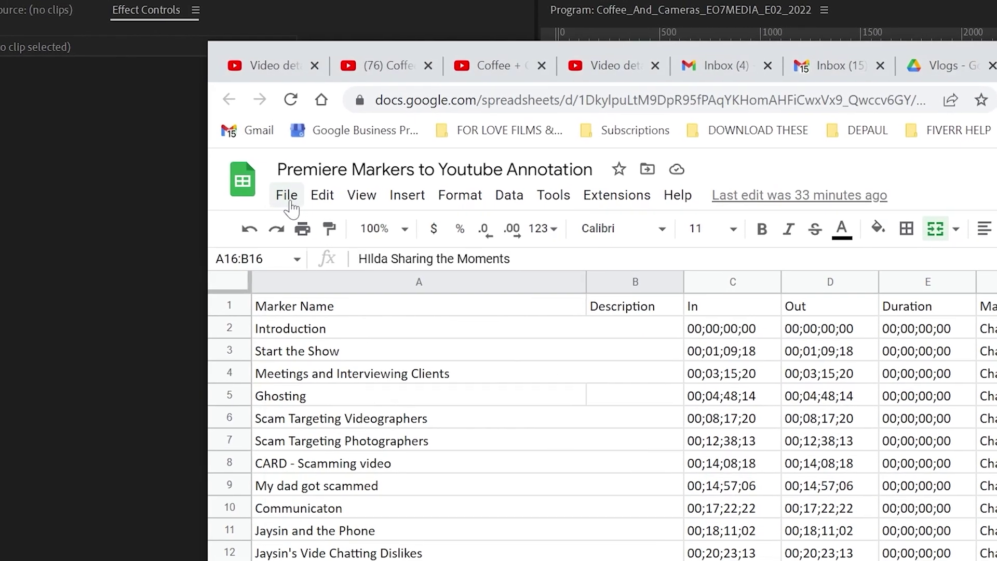
click(288, 200)
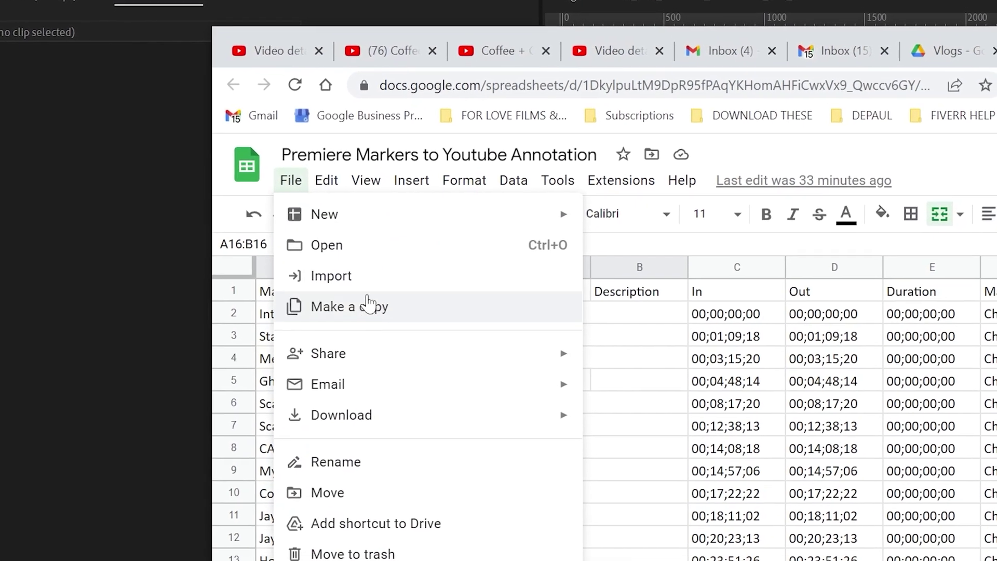
click(365, 325)
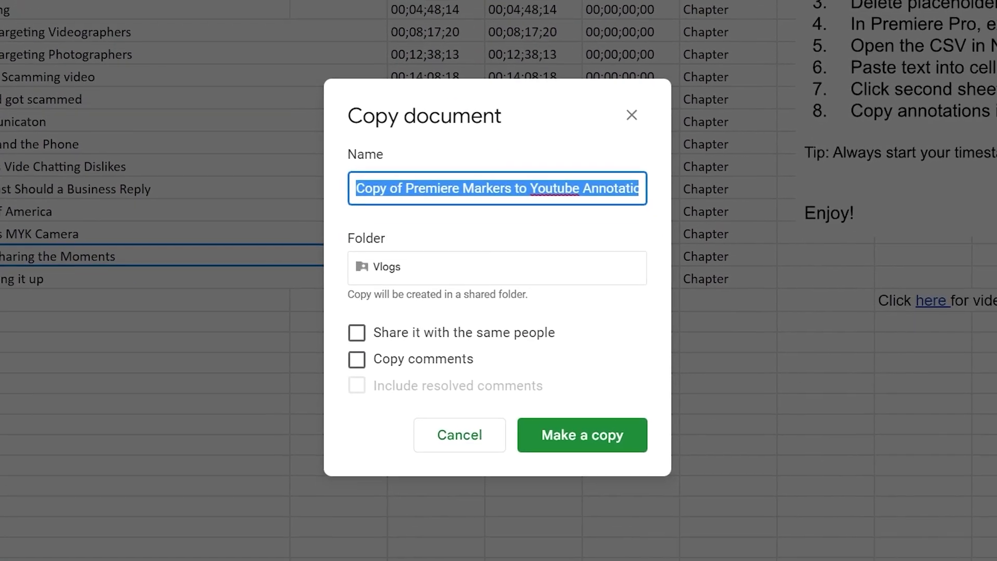
click(639, 468)
key(shift+Home)
text(Jaysin is awesome)
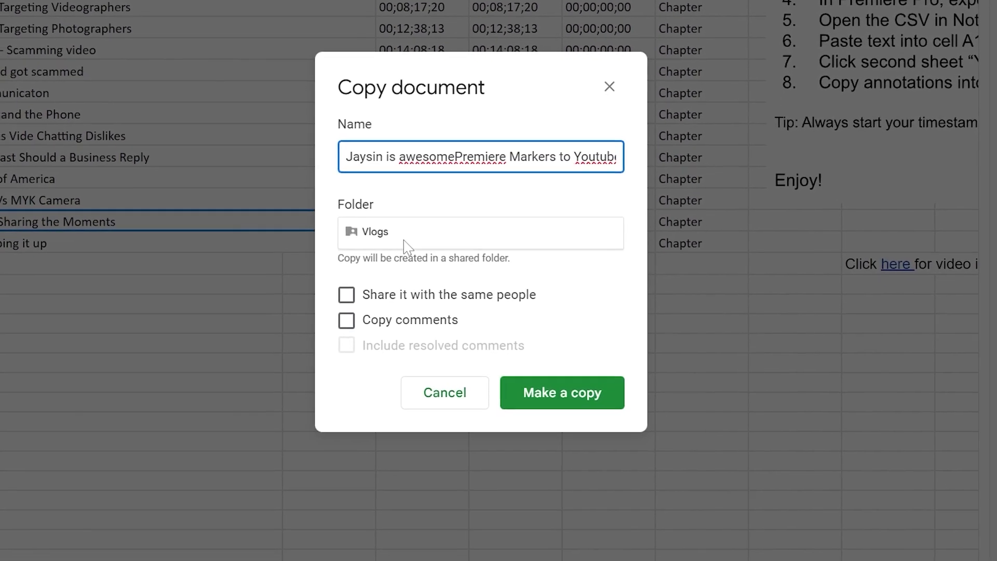
click(407, 236)
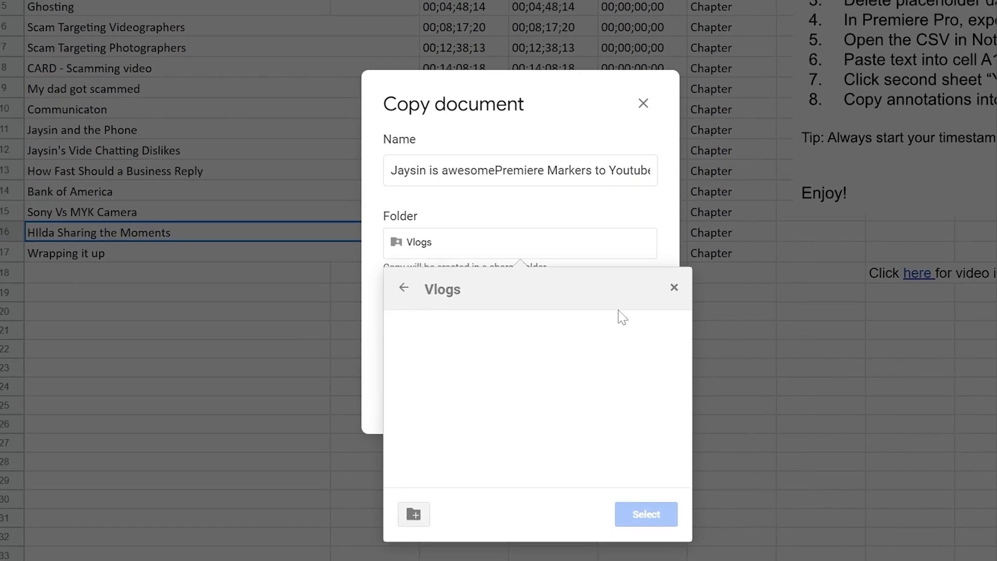
click(674, 289)
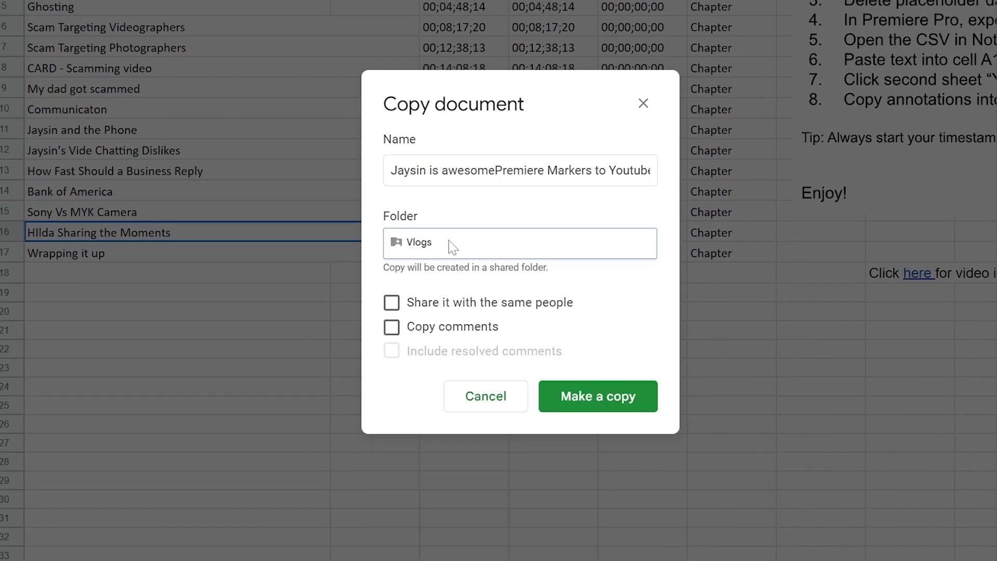
click(475, 248)
scroll(527, 391, down, 10)
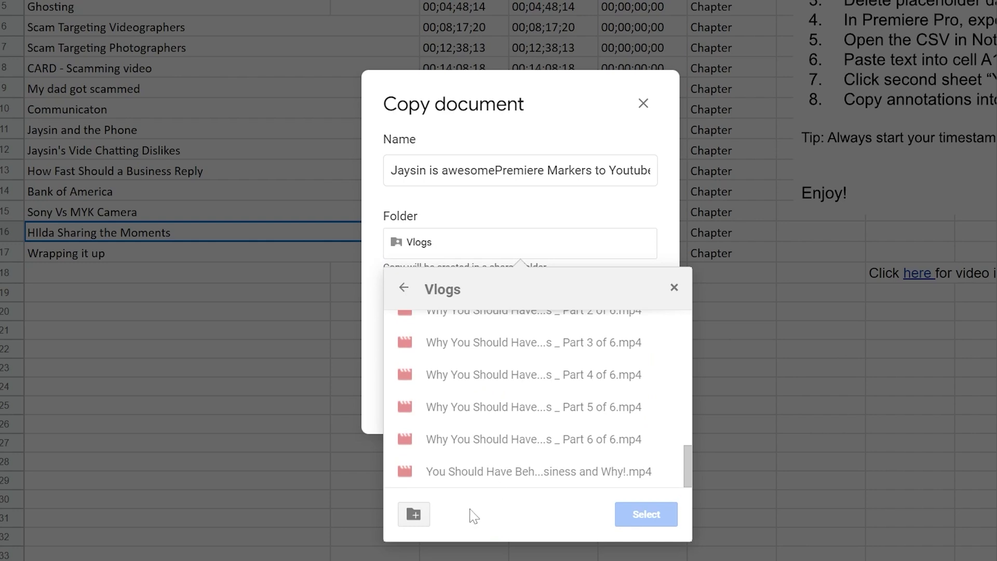
click(673, 291)
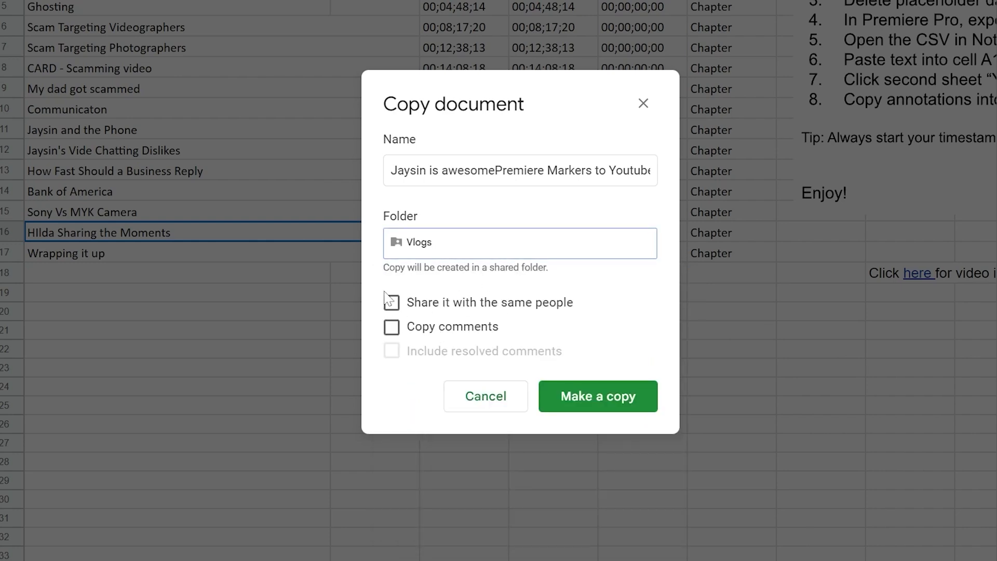
click(474, 407)
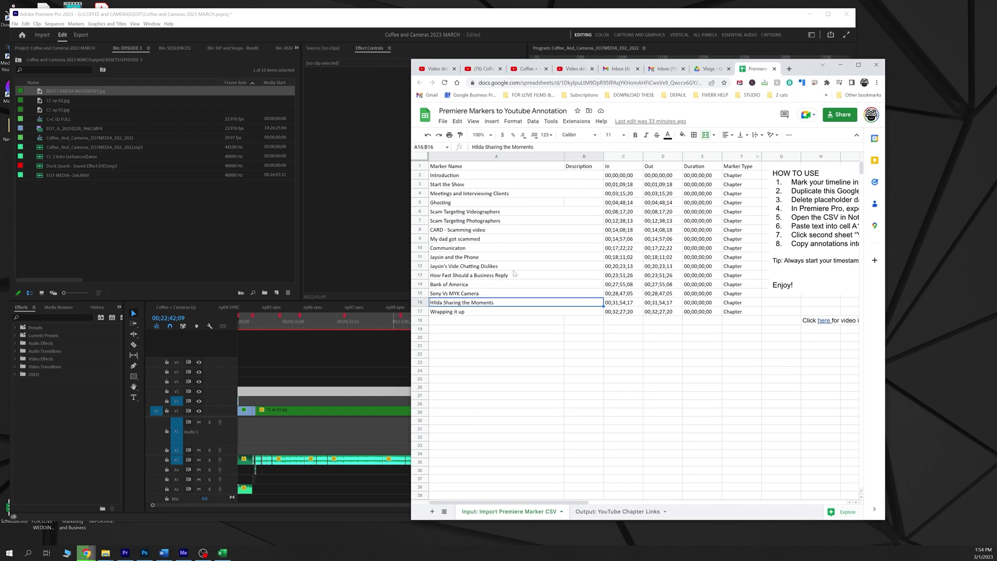
- Place the CSV window beside the template and clear the placeholder markers in A1:F18
click(222, 552)
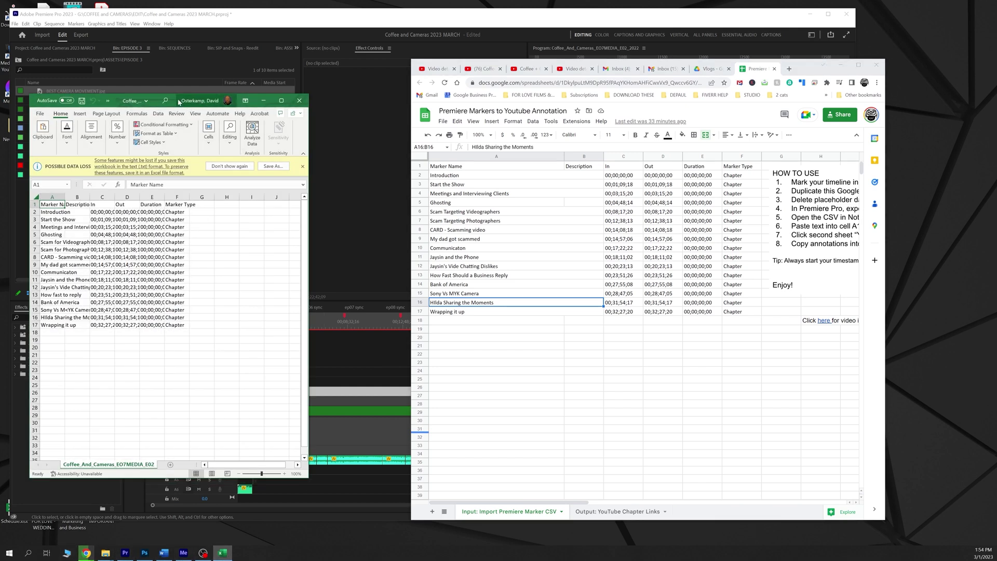
drag(178, 102, 250, 93)
drag(379, 468, 396, 513)
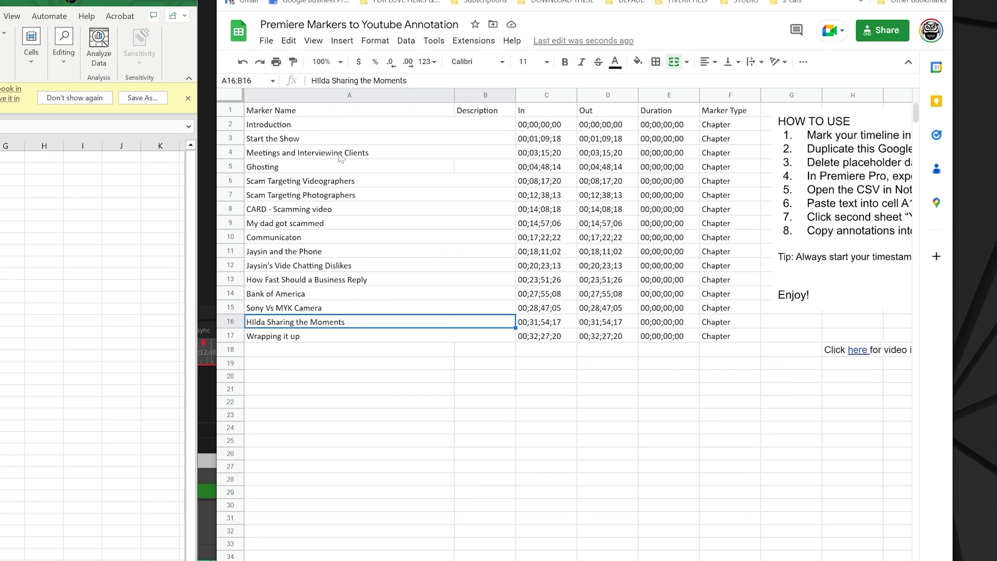
drag(271, 113, 727, 353)
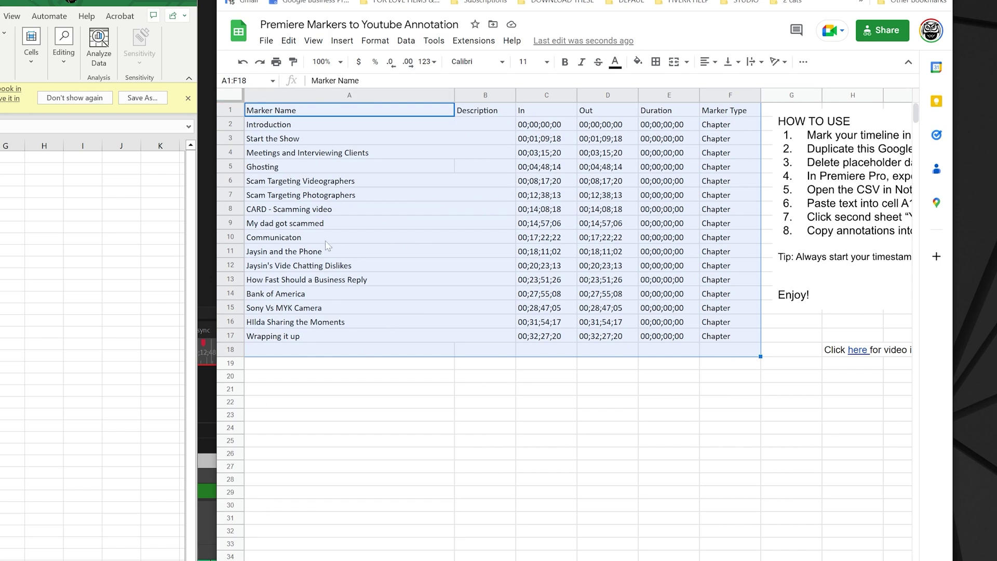
key(Delete)
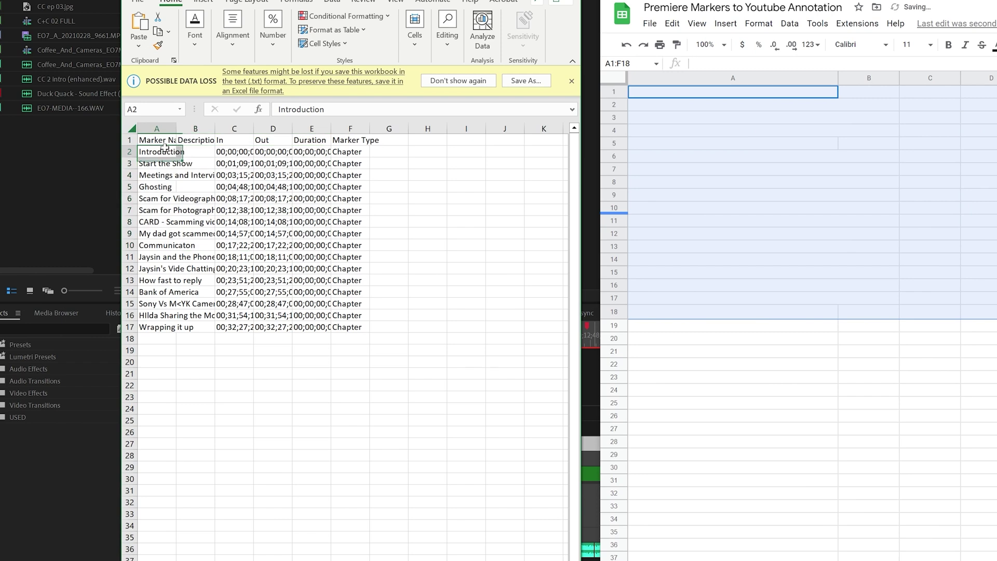
- Copy the CSV marker table A1:G19 and paste it into cell A1 of the template
mouse_move(159, 140)
mouse_down()
mouse_move(358, 287)
mouse_move(377, 345)
mouse_up()
key(ctrl+c)
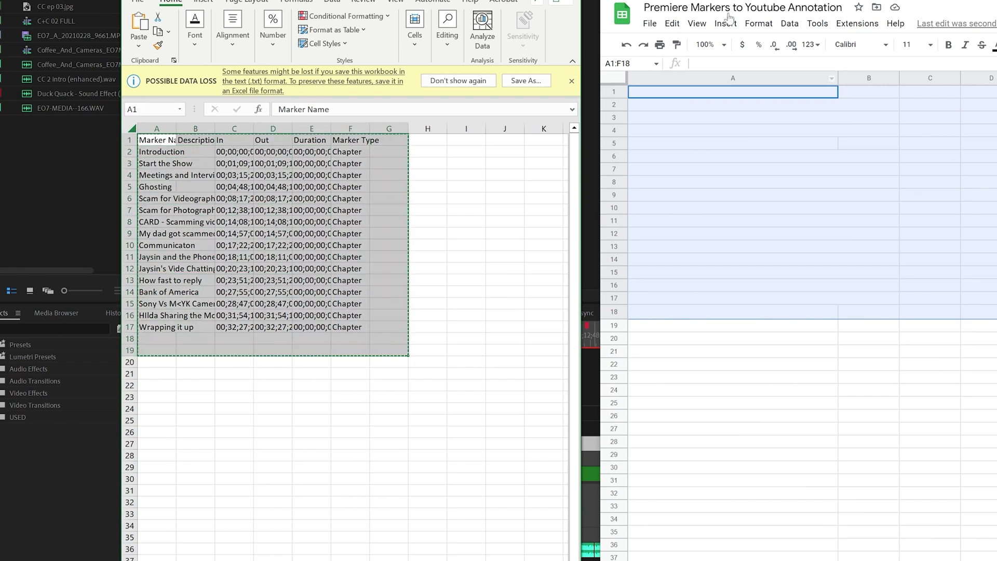
click(648, 93)
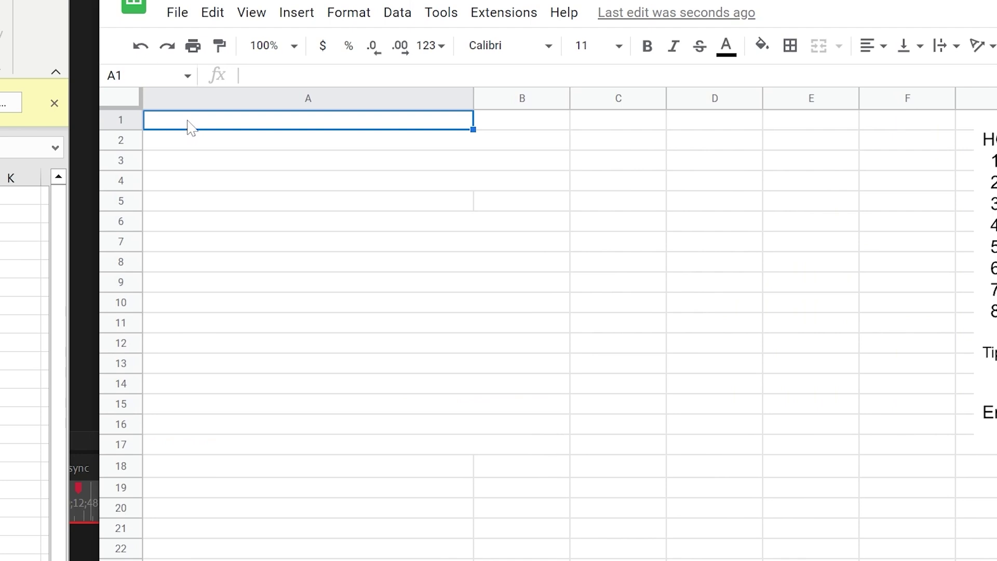
key(ctrl+v)
click(639, 413)
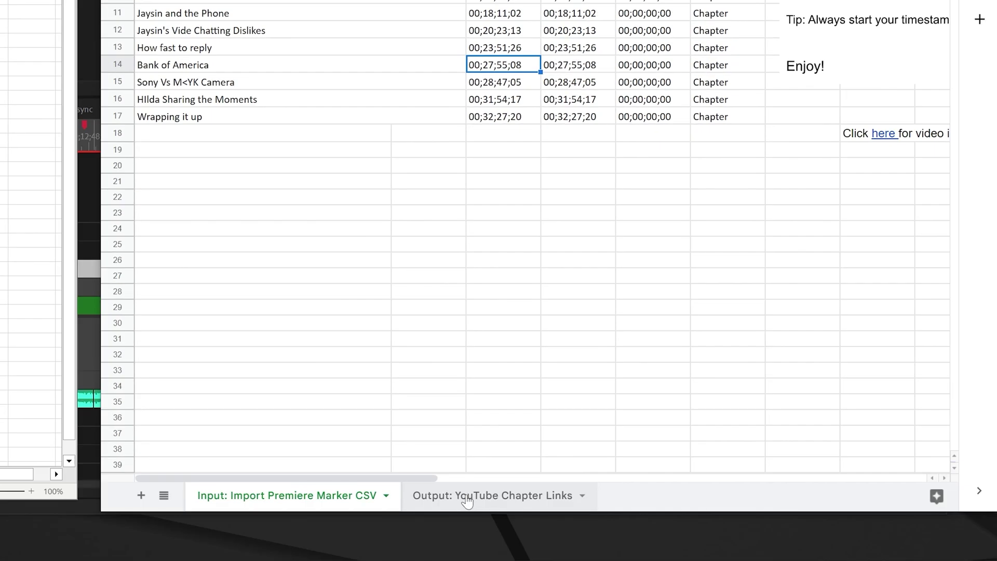
- Copy chapter lines I2:I17 from the Output: YouTube Chapter Links sheet, then switch to YouTube Studio
click(469, 500)
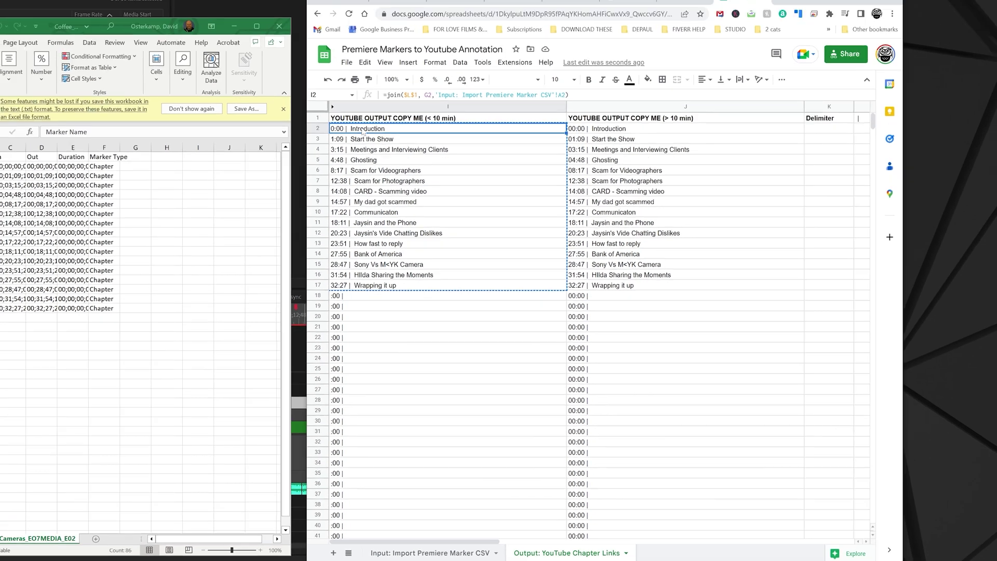
drag(358, 143, 393, 297)
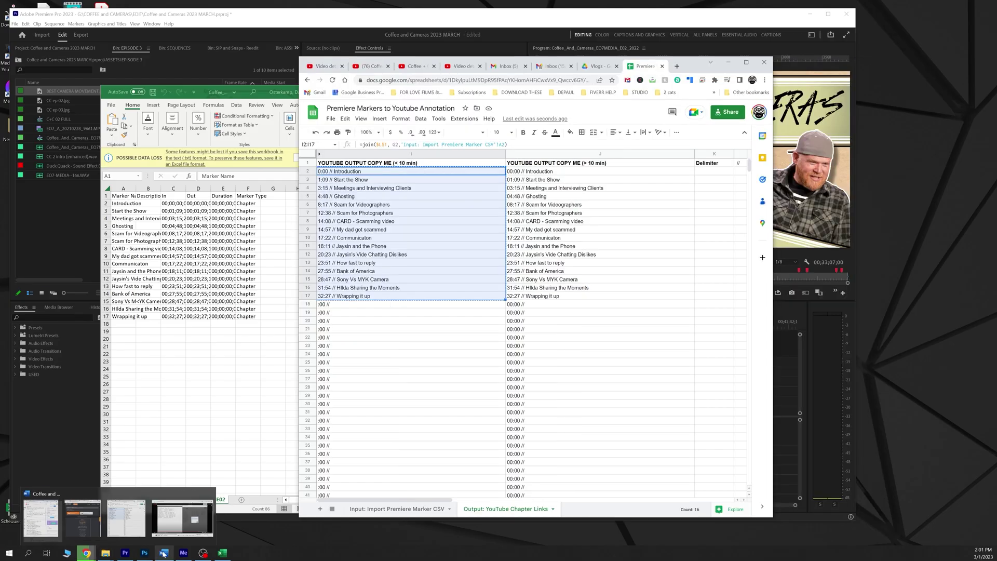
mouse_move(86, 554)
click(23, 519)
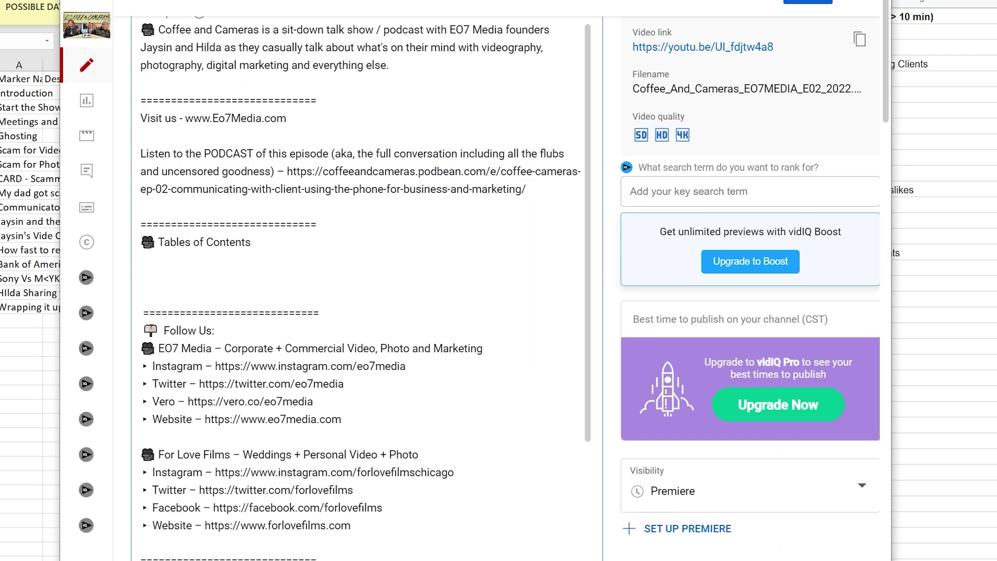
- Paste the 16 chapter timestamps under Tables of Contents in the description
key(ctrl+v)
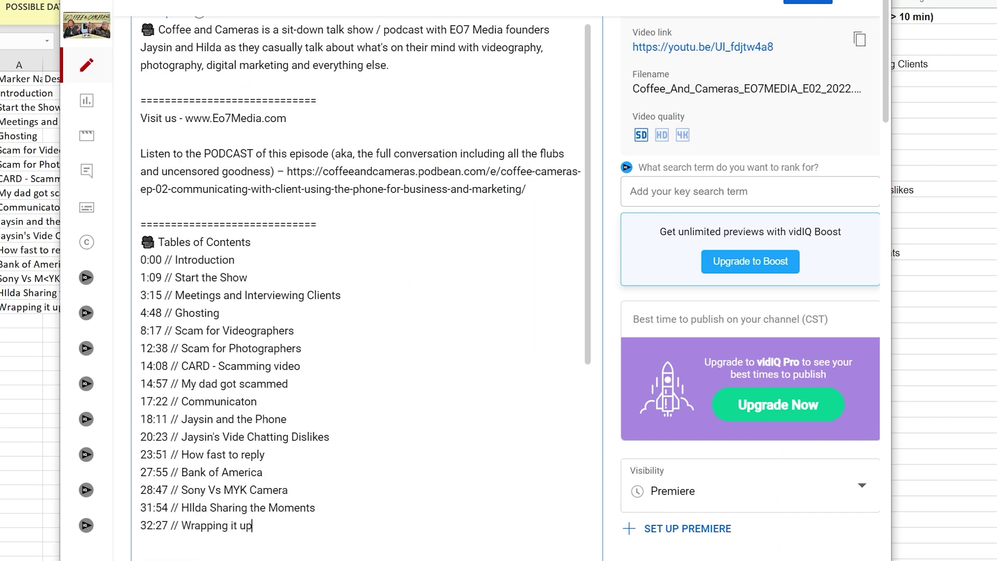
key(ctrl+a)
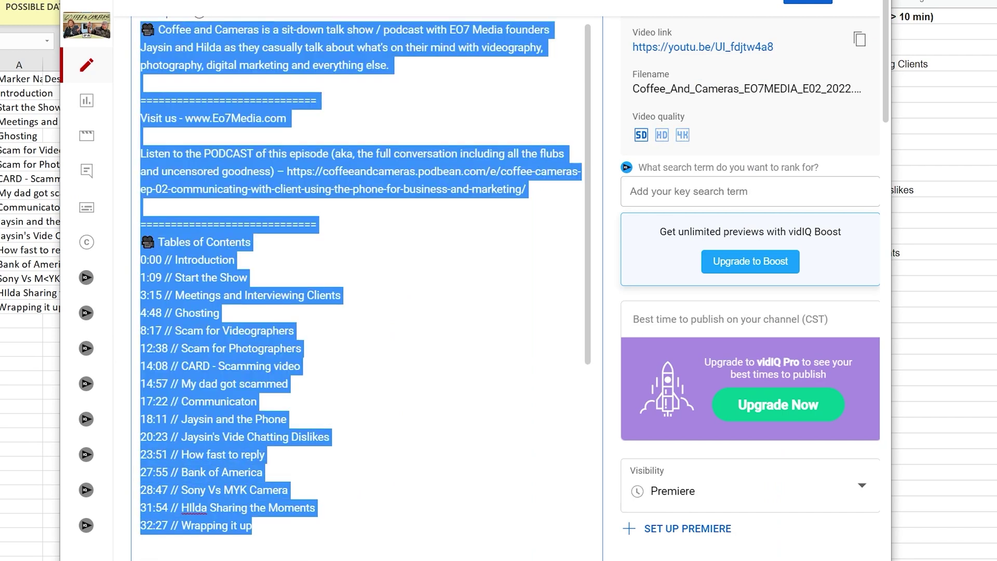
click(141, 543)
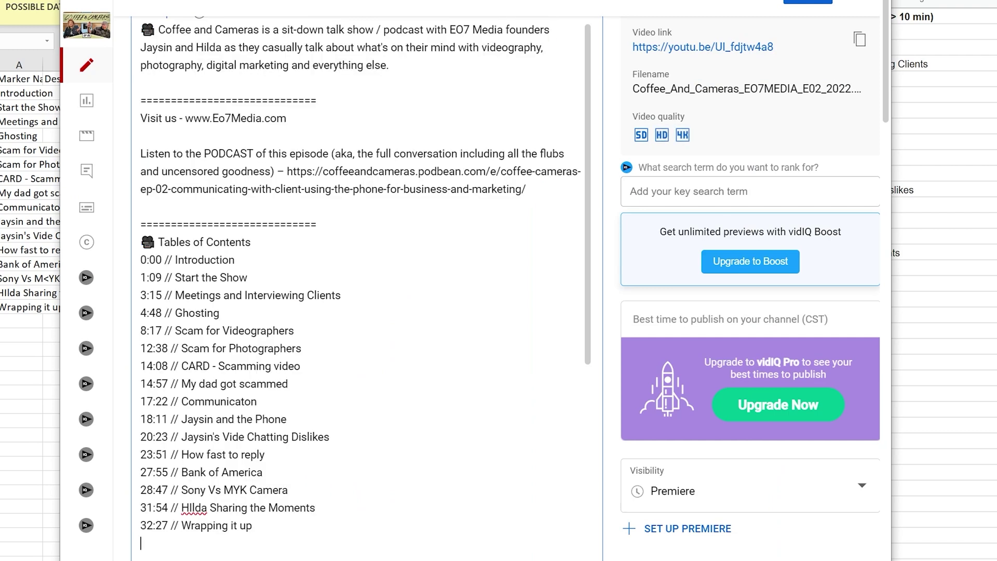
- Correct the misspelled letter to 'i' in the 31:54 chapter name and save the description
key(BackSpace)
text(i)
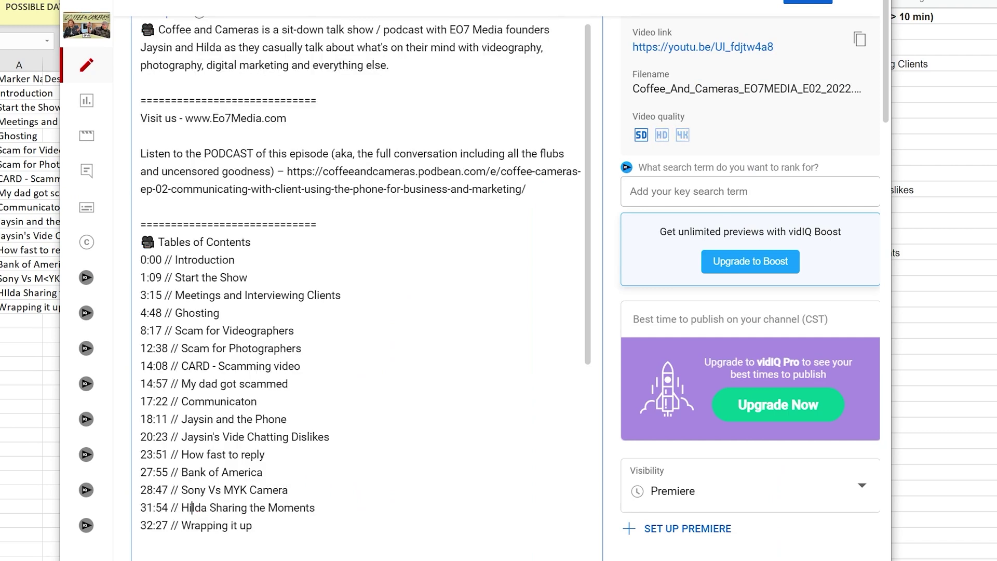
key(ctrl+s)
scroll(304, 363, down, 5)
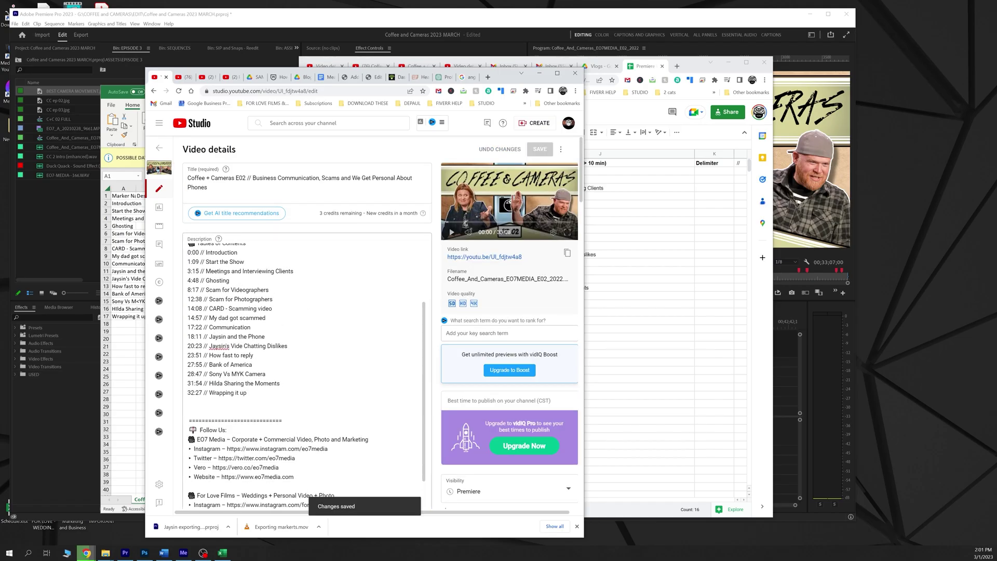
drag(247, 393, 192, 234)
scroll(304, 363, down, 2)
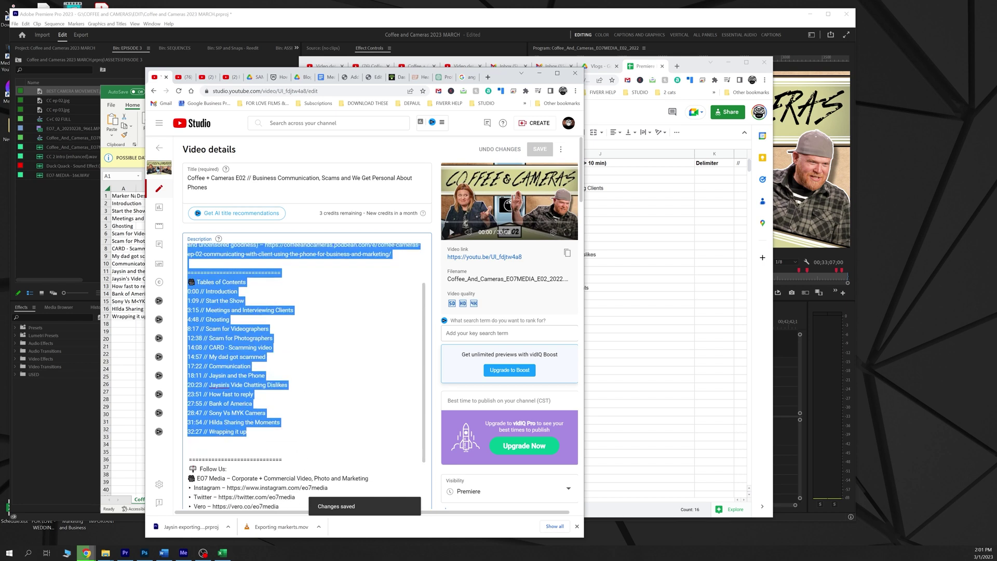